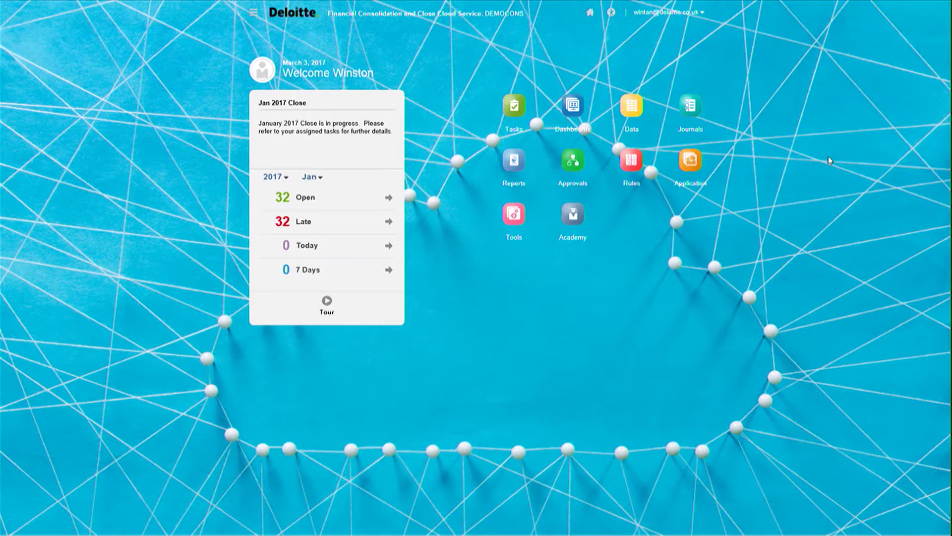
Open the Example Gross Profit Dashboard from the Financial Dashboards list.
click(576, 109)
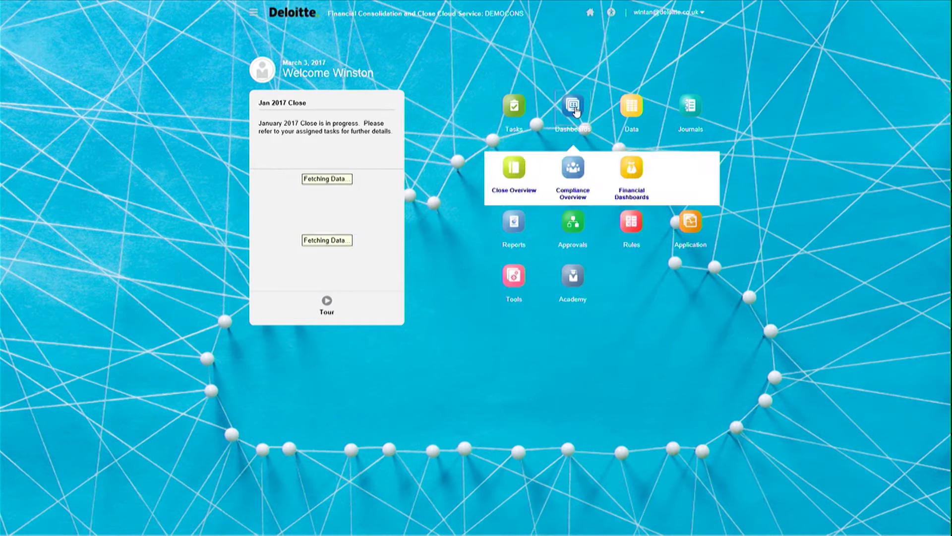
click(627, 170)
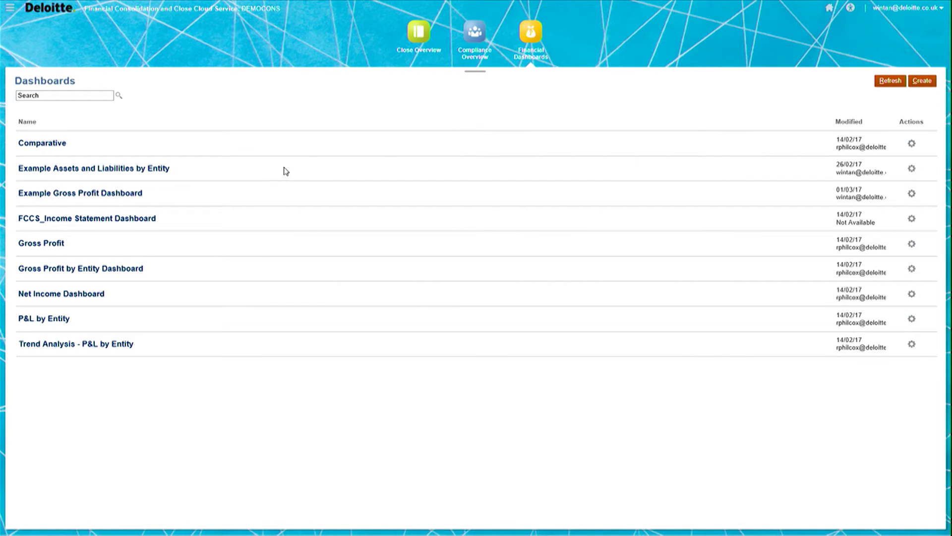
click(108, 198)
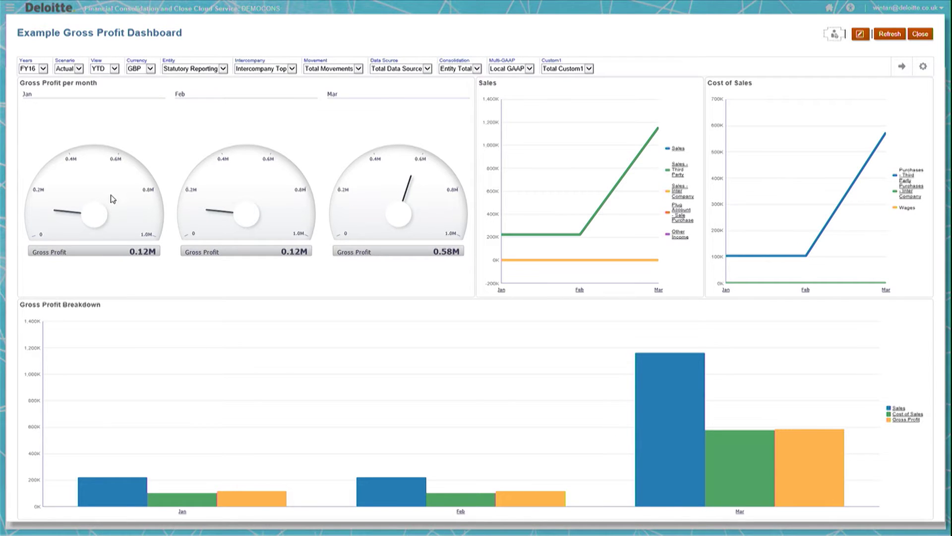
Review the gross profit gauges (0.12M, 0.12M, 0.58M) and the Sales and Cost of Sales charts.
mouse_move(237, 205)
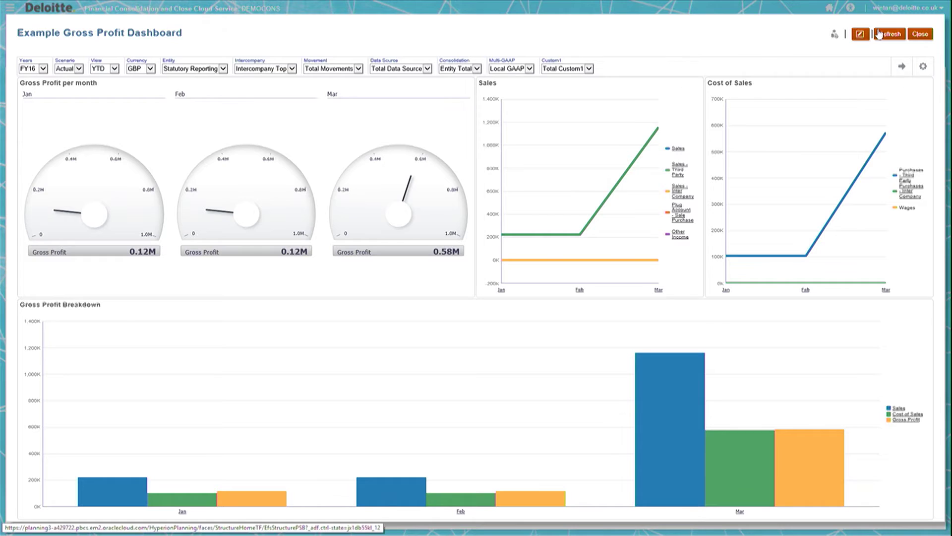
In edit mode, delete the Cost of Sales line chart and add a Bar chart beside Sales.
click(861, 34)
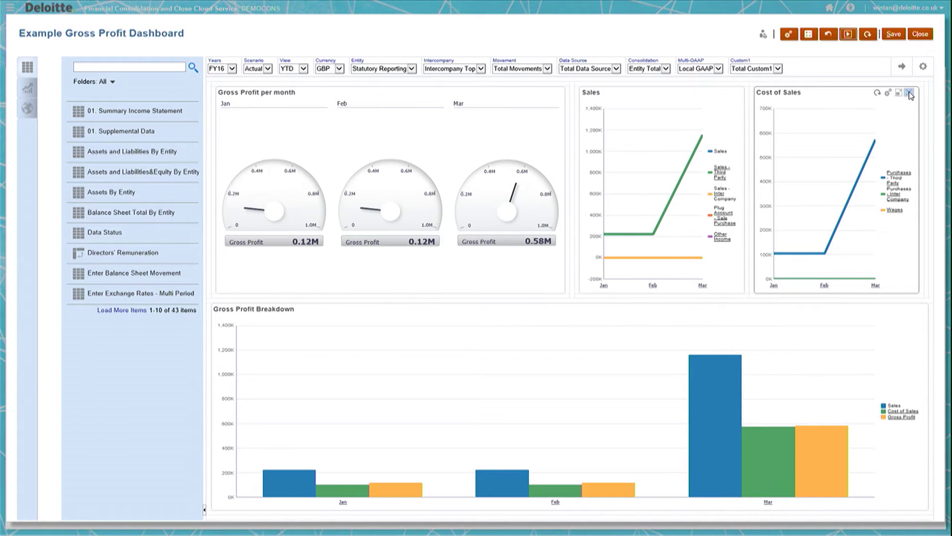
click(910, 94)
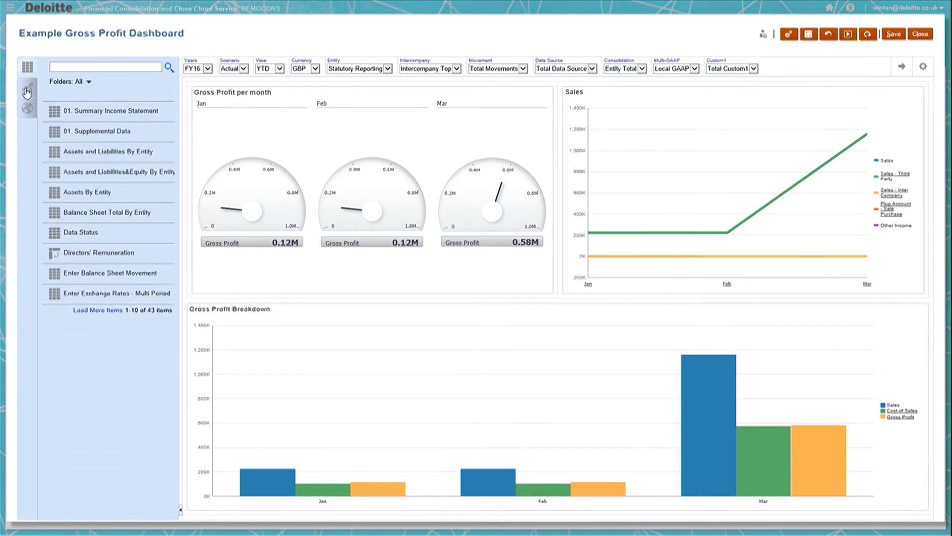
click(26, 91)
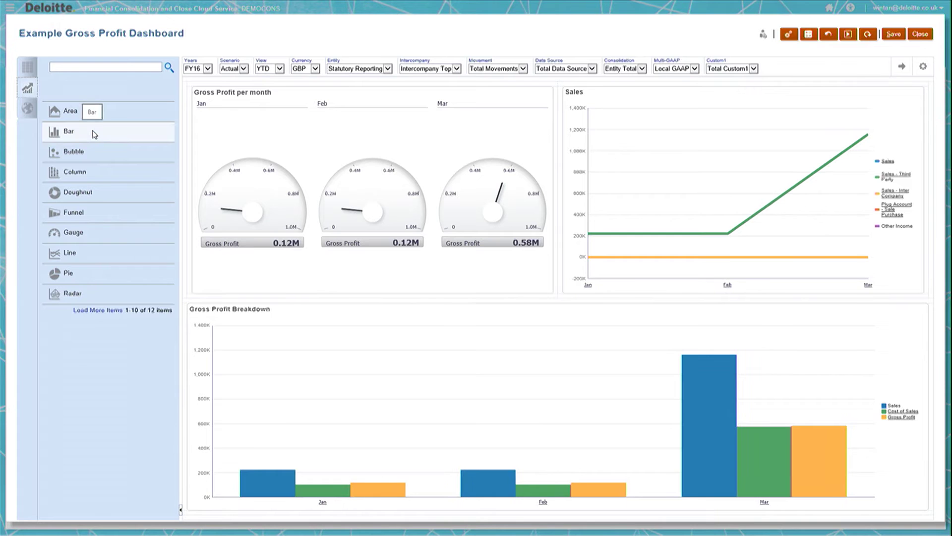
drag(94, 134, 927, 155)
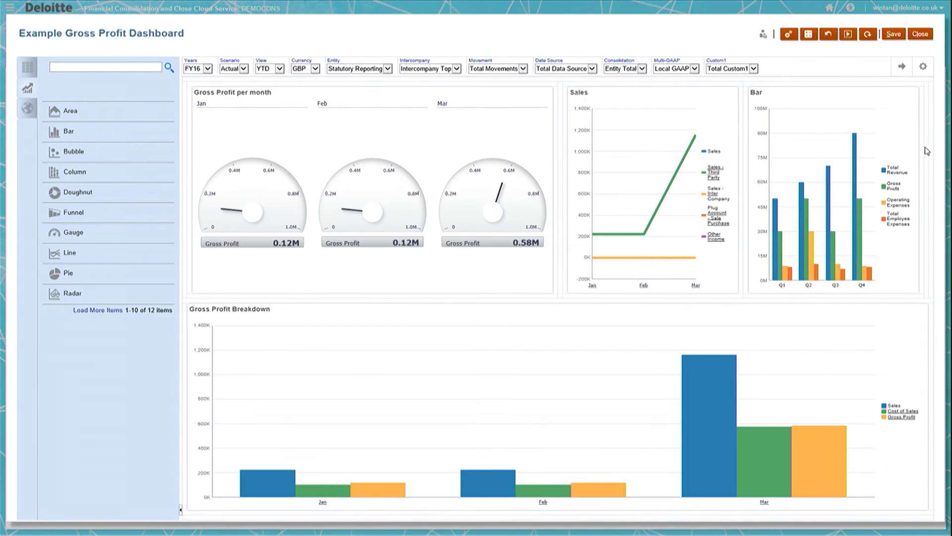
mouse_move(907, 109)
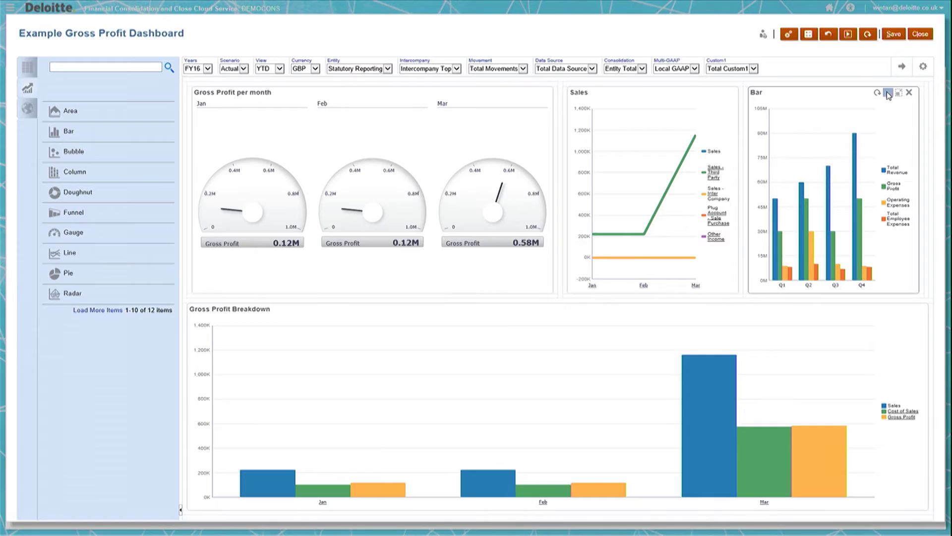
Feed the bar chart from the Example Income Statement - Cost of Sales form and title it Cost of Sales.
click(888, 94)
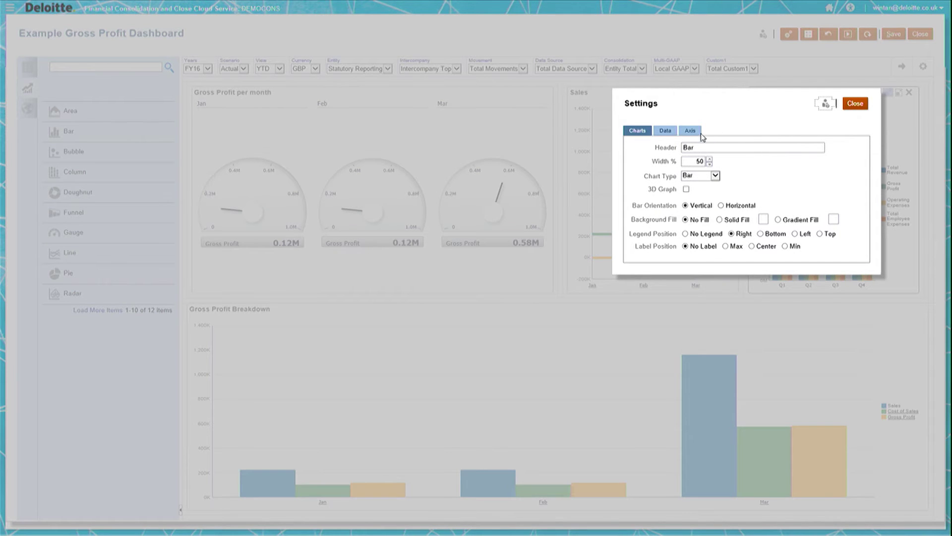
click(665, 131)
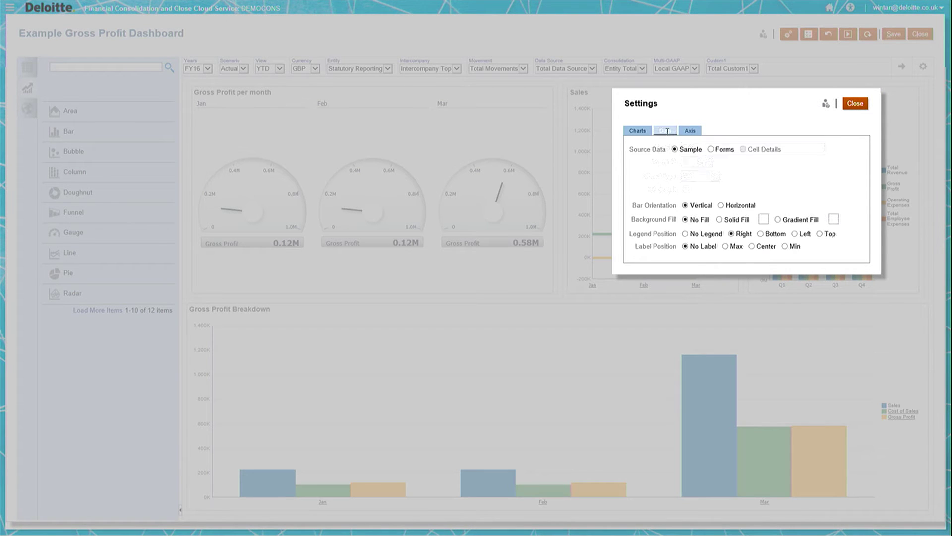
click(711, 150)
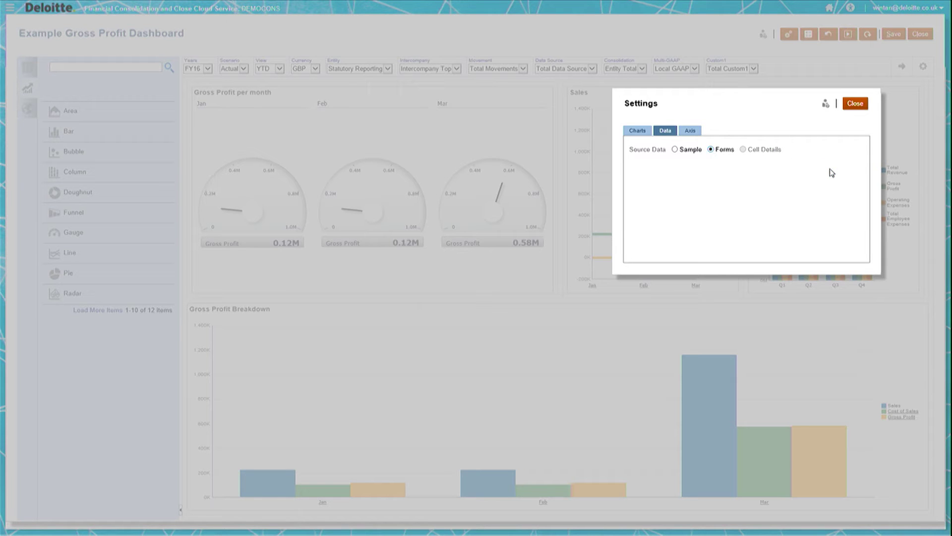
drag(862, 172, 861, 206)
scroll(791, 175, down, 3)
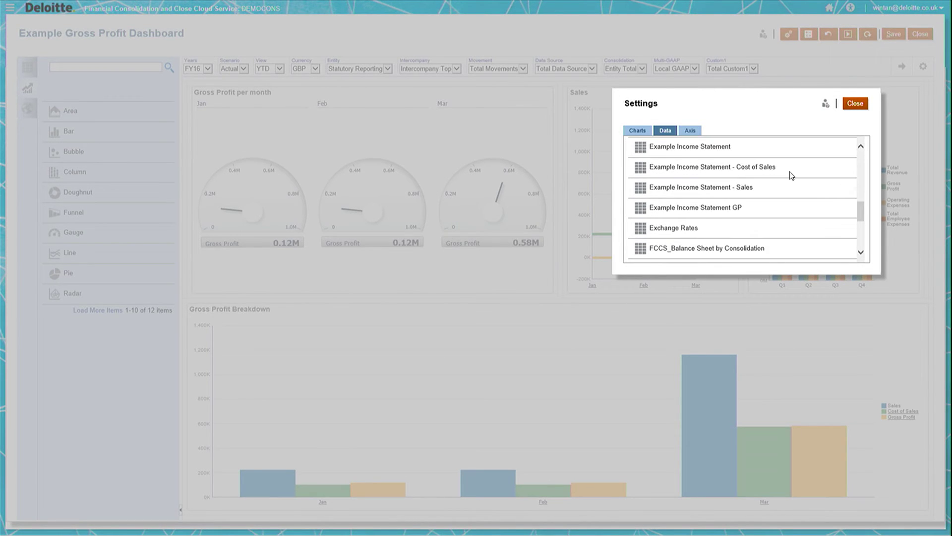
click(789, 171)
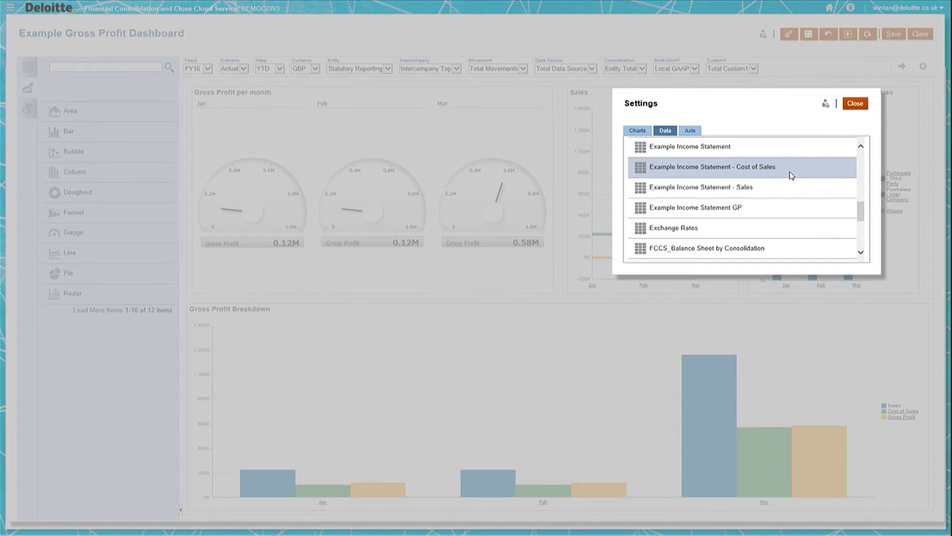
click(647, 130)
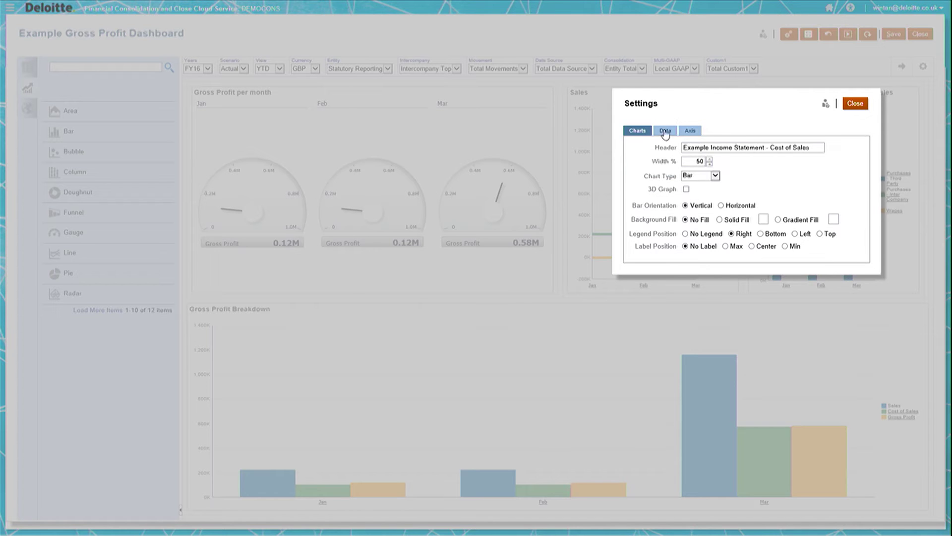
drag(773, 147, 683, 147)
key(BackSpace)
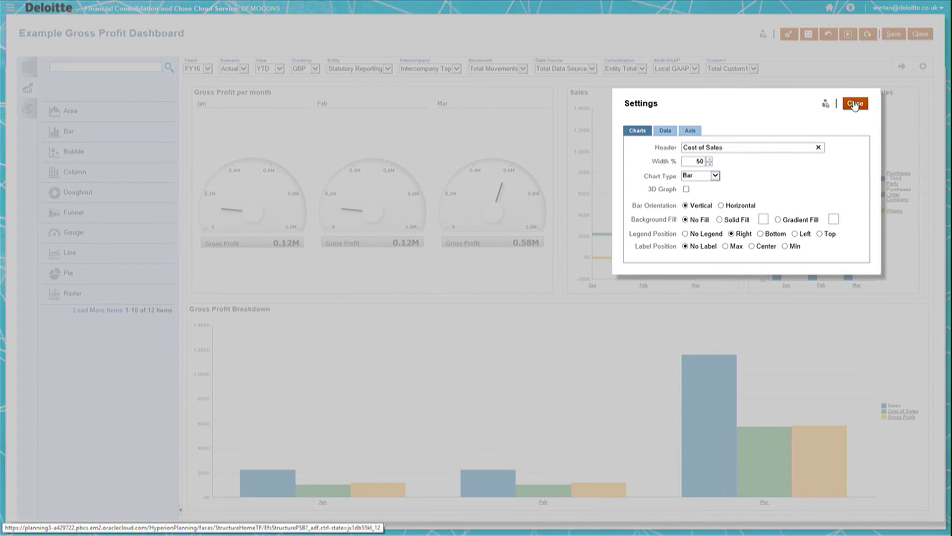
click(854, 104)
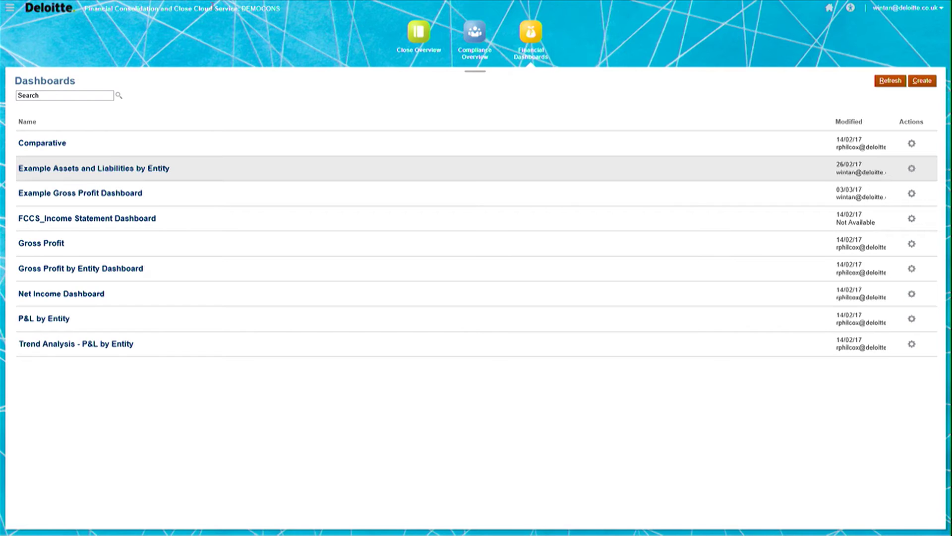
Open the Navigator panel to reach the Reporting options.
click(10, 9)
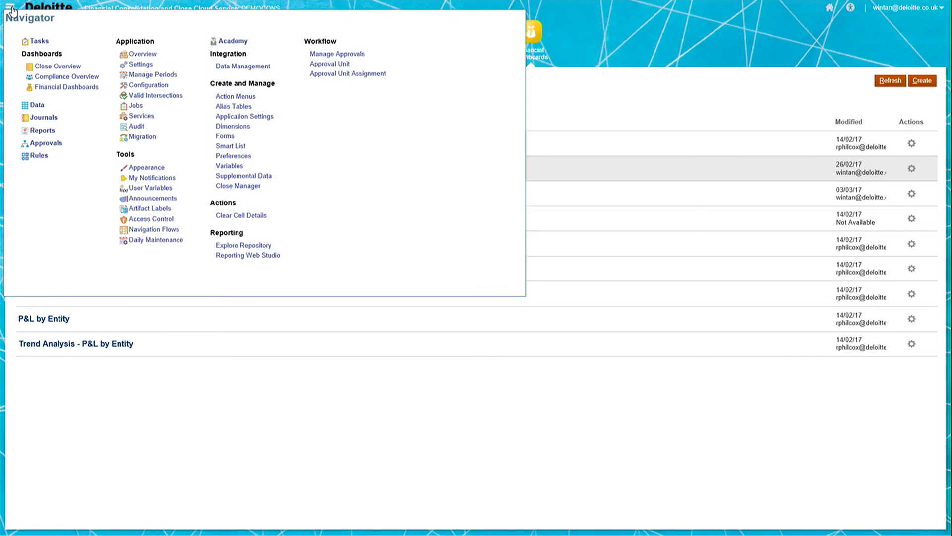
Explore the report repository and bring up options for the Example Gross Profit report.
click(254, 247)
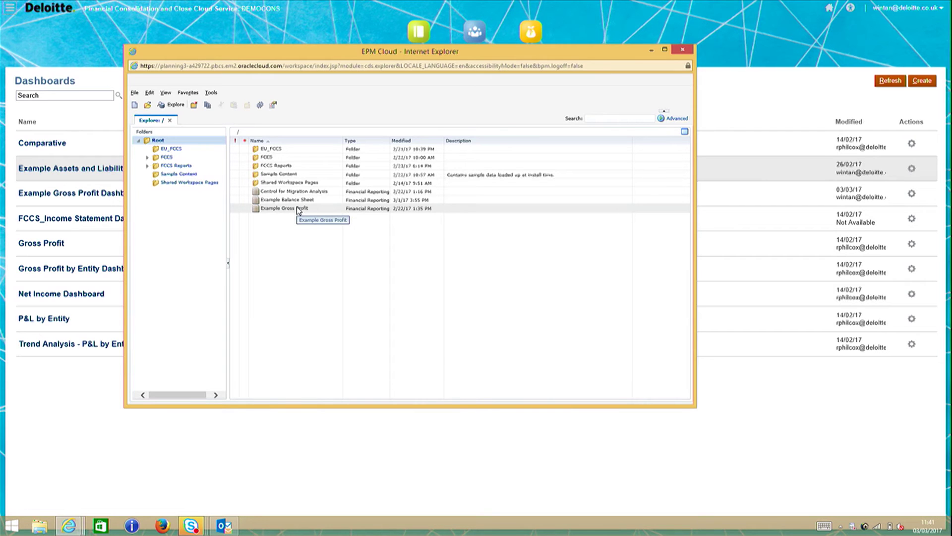
right_click(299, 210)
Preview Example Gross Profit as PDF, scroll to its Gross Profit totals, then return to the repository.
mouse_move(314, 212)
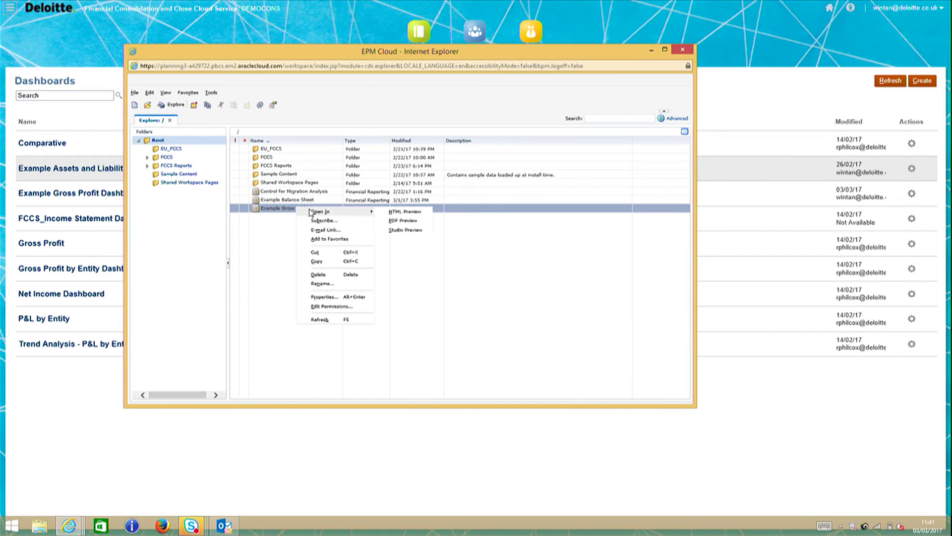
click(419, 224)
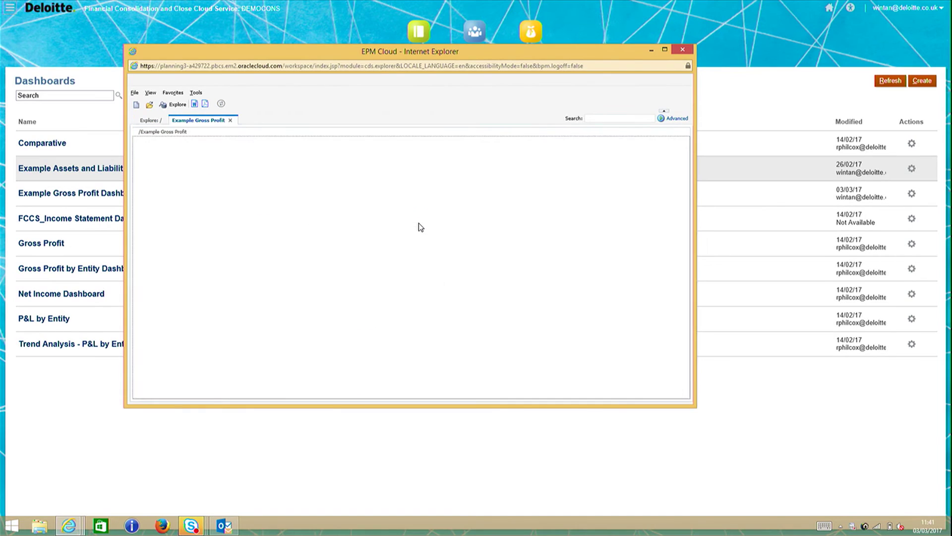
scroll(557, 190, down, 1)
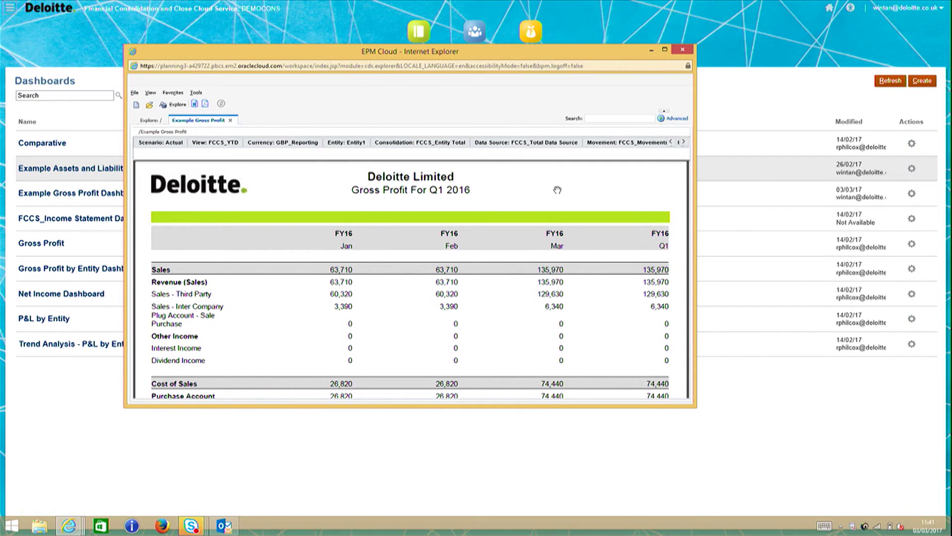
scroll(557, 190, down, 10)
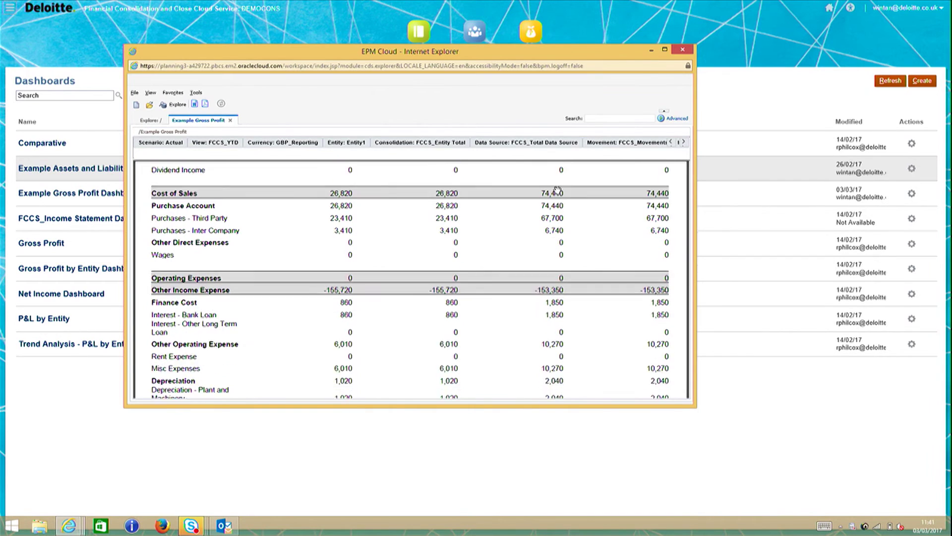
scroll(557, 190, up, 1)
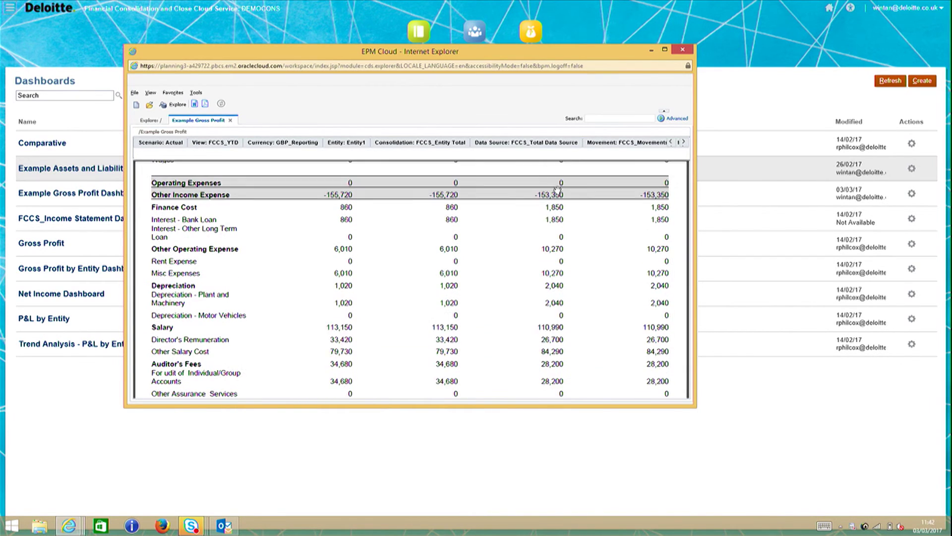
scroll(557, 190, up, 1)
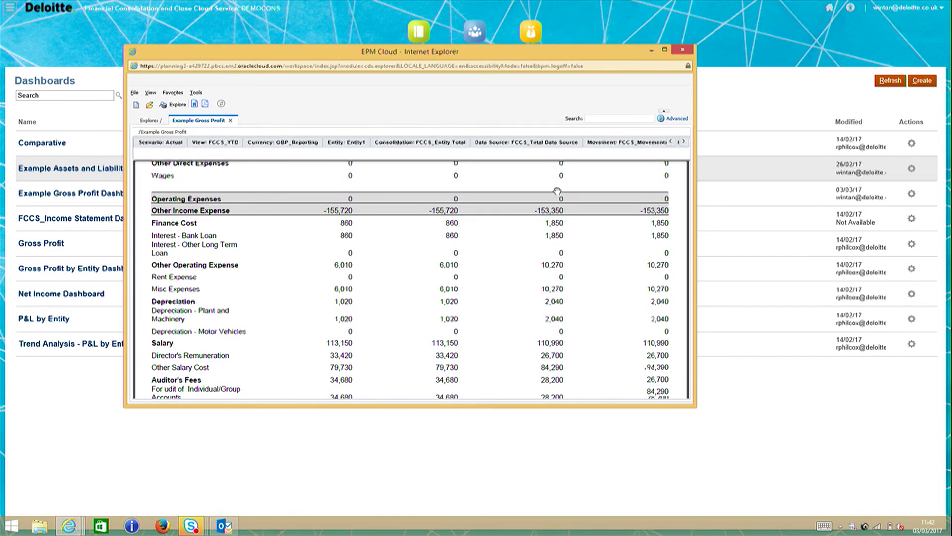
scroll(557, 191, up, 1)
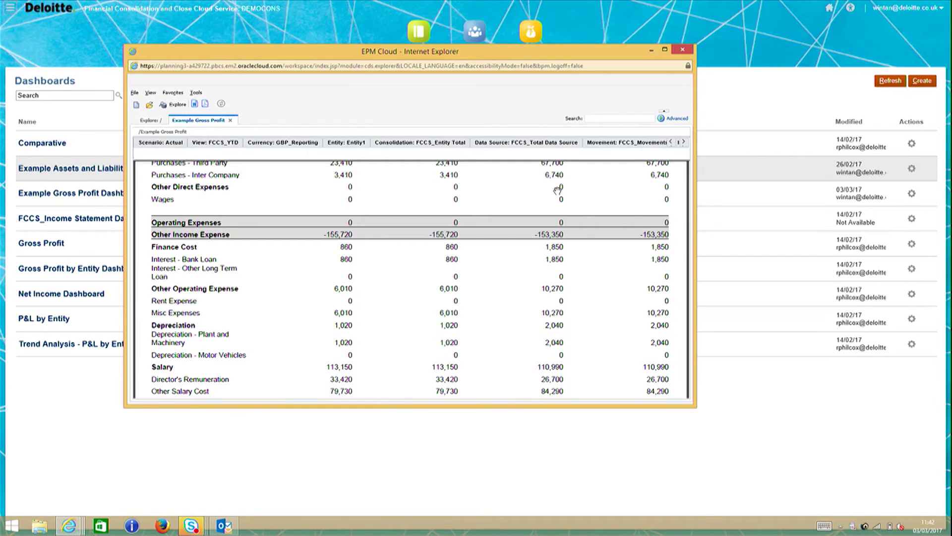
scroll(558, 190, down, 5)
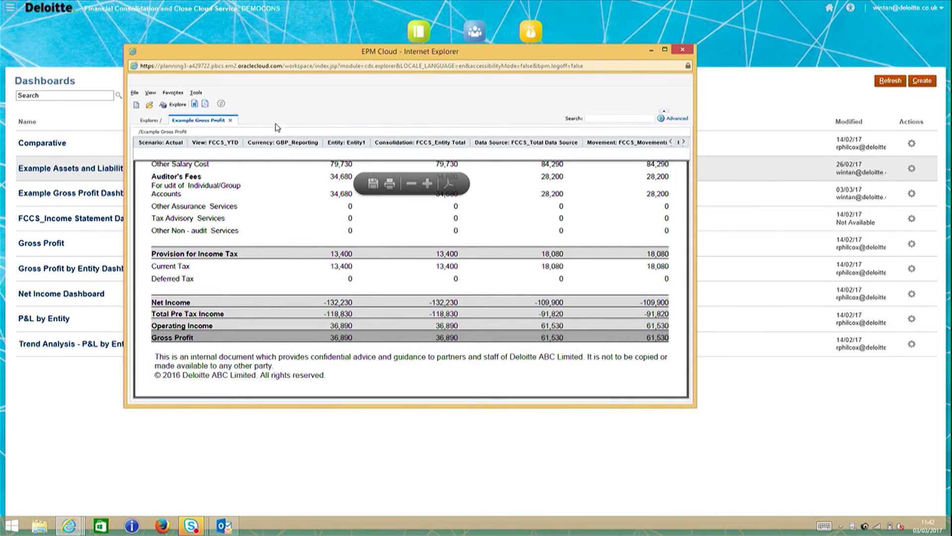
click(148, 121)
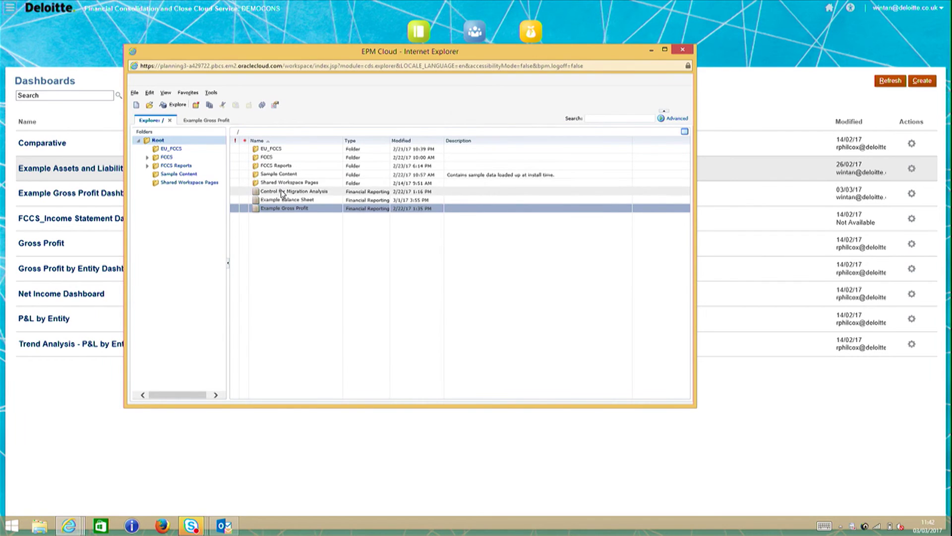
Preview the Example Balance Sheet report as PDF and scroll down to its equity and Total rows.
right_click(281, 201)
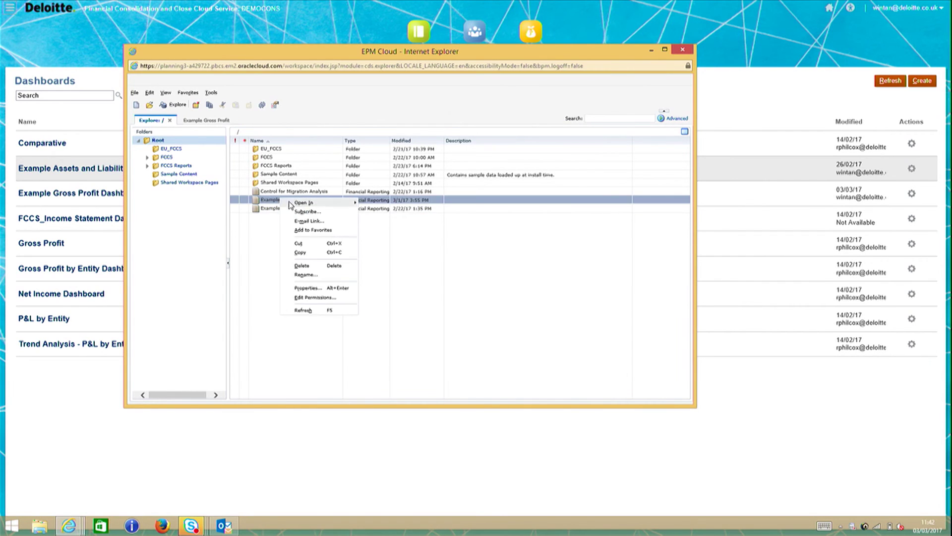
mouse_move(351, 203)
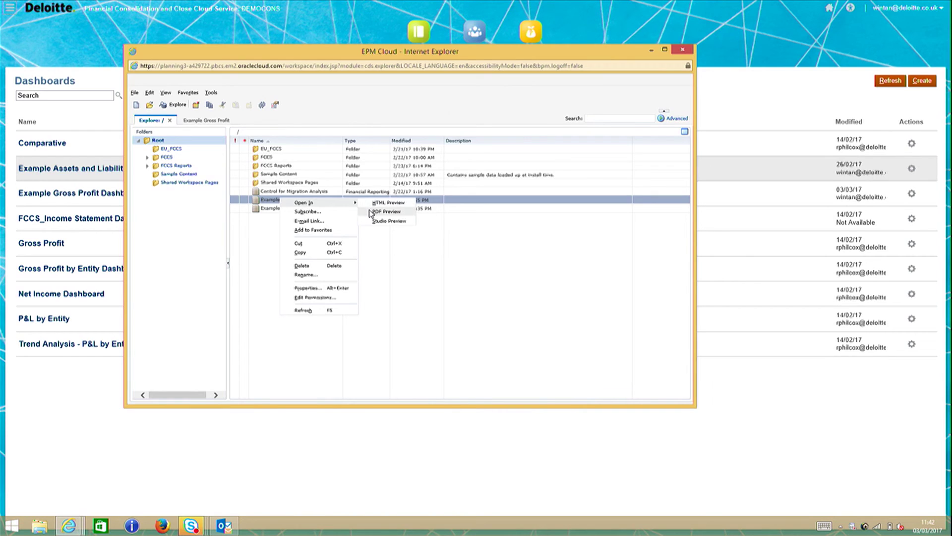
click(370, 212)
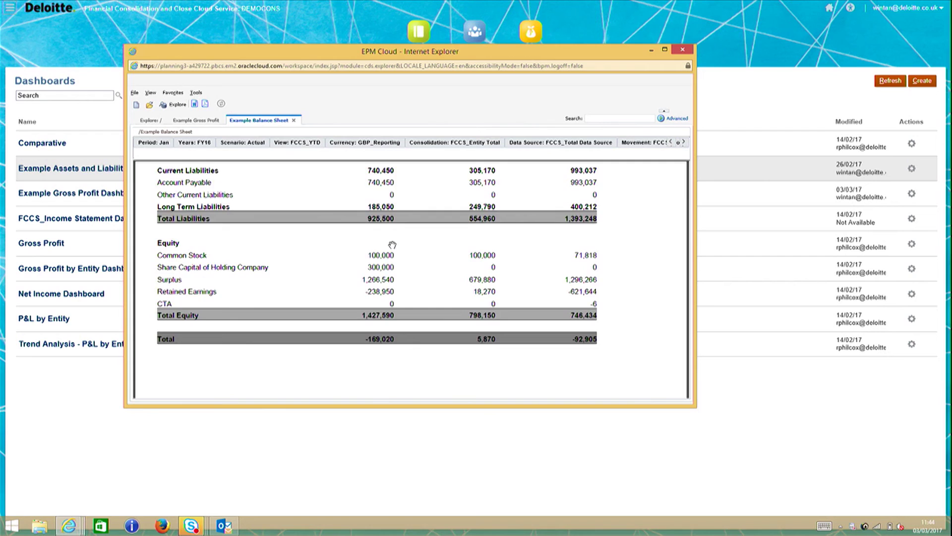
scroll(392, 245, down, 5)
scroll(392, 245, down, 4)
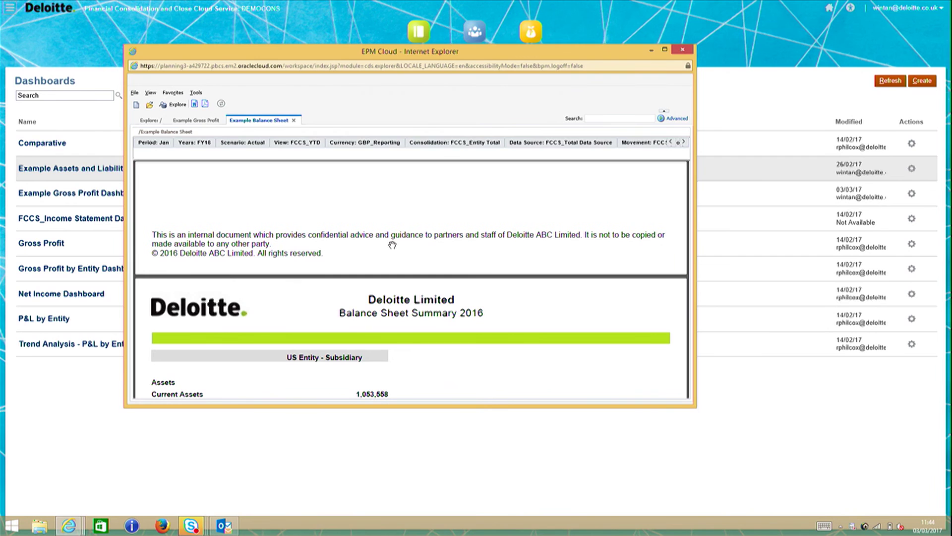